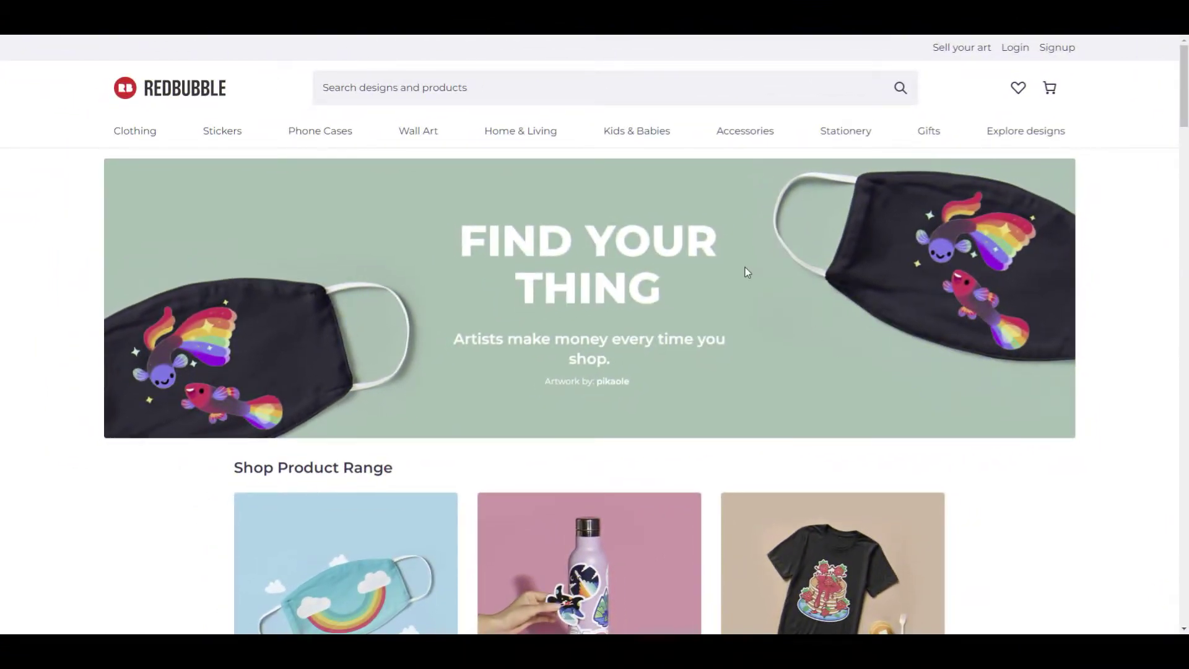
{"action": "scroll", "coordinate": [745, 267], "scroll_direction": "down", "scroll_amount": 5}
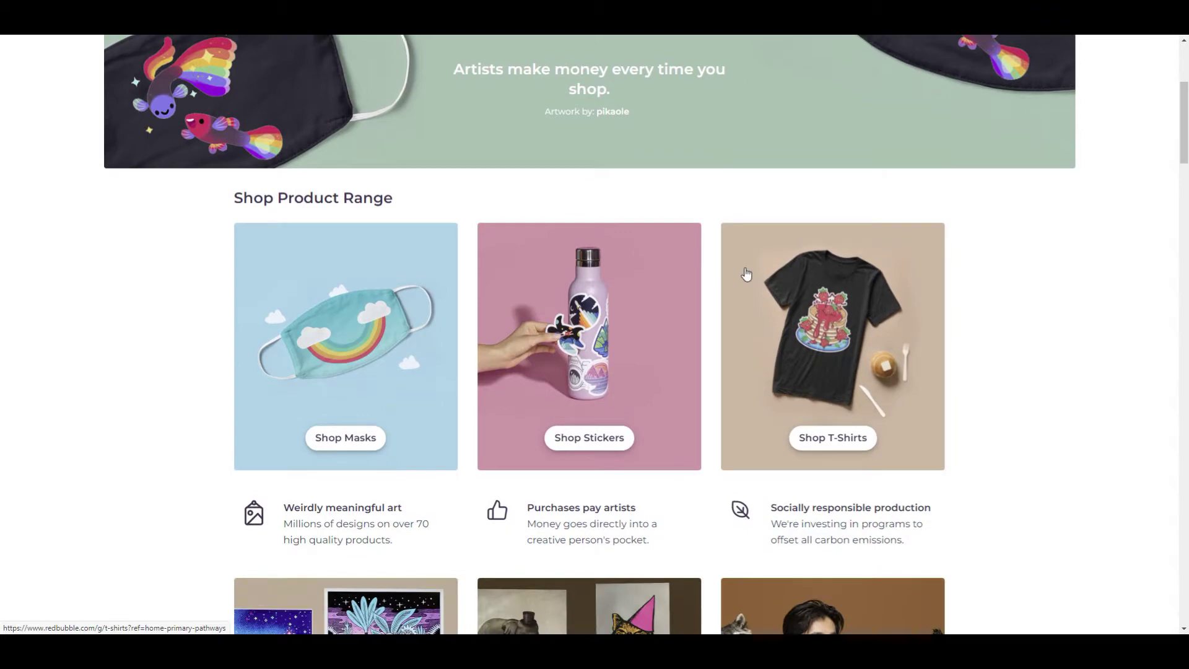
{"action": "scroll", "coordinate": [746, 274], "scroll_direction": "down", "scroll_amount": 2}
{"action": "scroll", "coordinate": [746, 274], "scroll_direction": "down", "scroll_amount": 4}
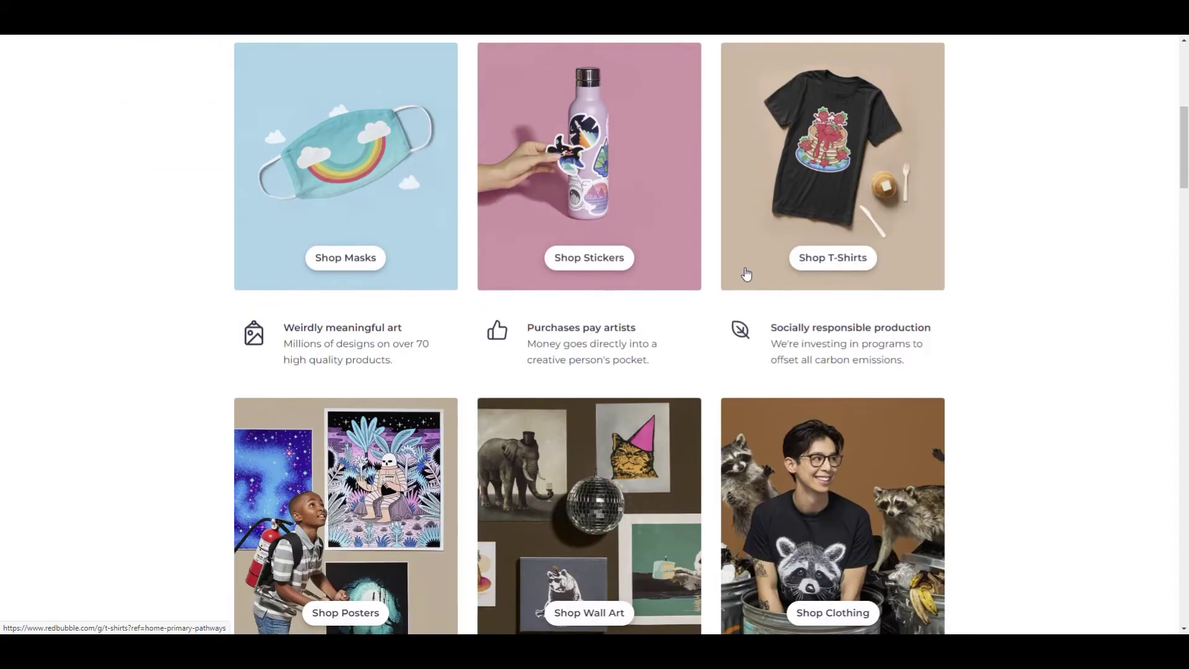
{"action": "scroll", "coordinate": [746, 273], "scroll_direction": "down", "scroll_amount": 3}
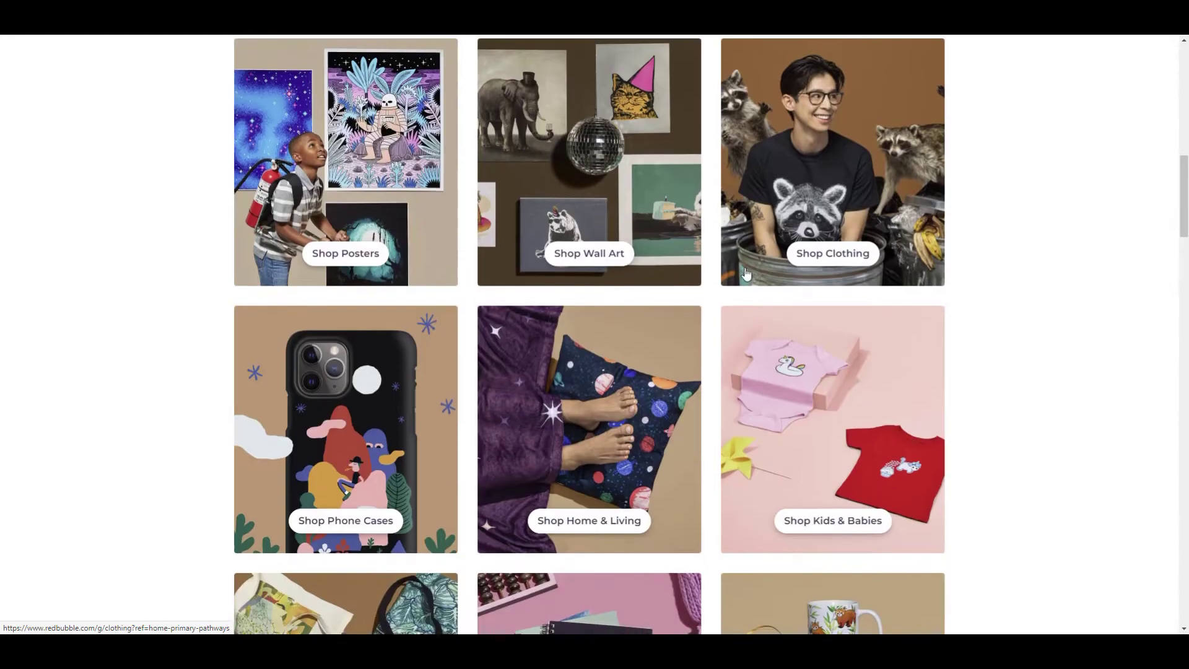
{"action": "scroll", "coordinate": [746, 274], "scroll_direction": "down", "scroll_amount": 2}
{"action": "scroll", "coordinate": [746, 274], "scroll_direction": "down", "scroll_amount": 1}
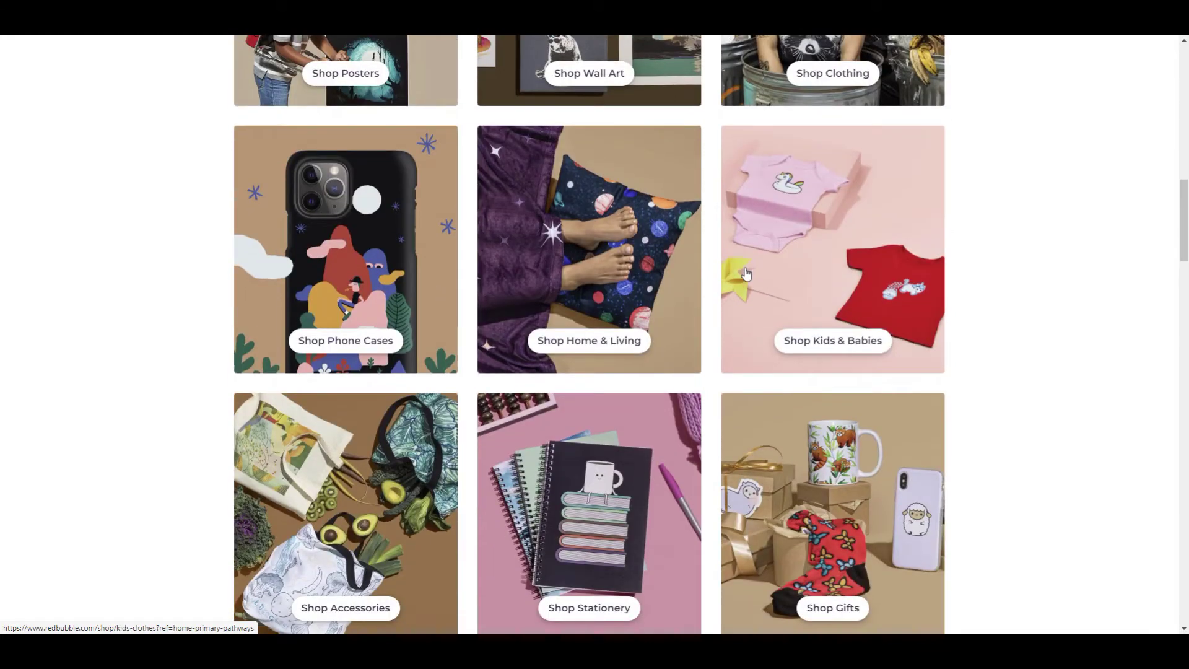
{"action": "scroll", "coordinate": [746, 274], "scroll_direction": "down", "scroll_amount": 1}
{"action": "scroll", "coordinate": [746, 274], "scroll_direction": "down", "scroll_amount": 1}
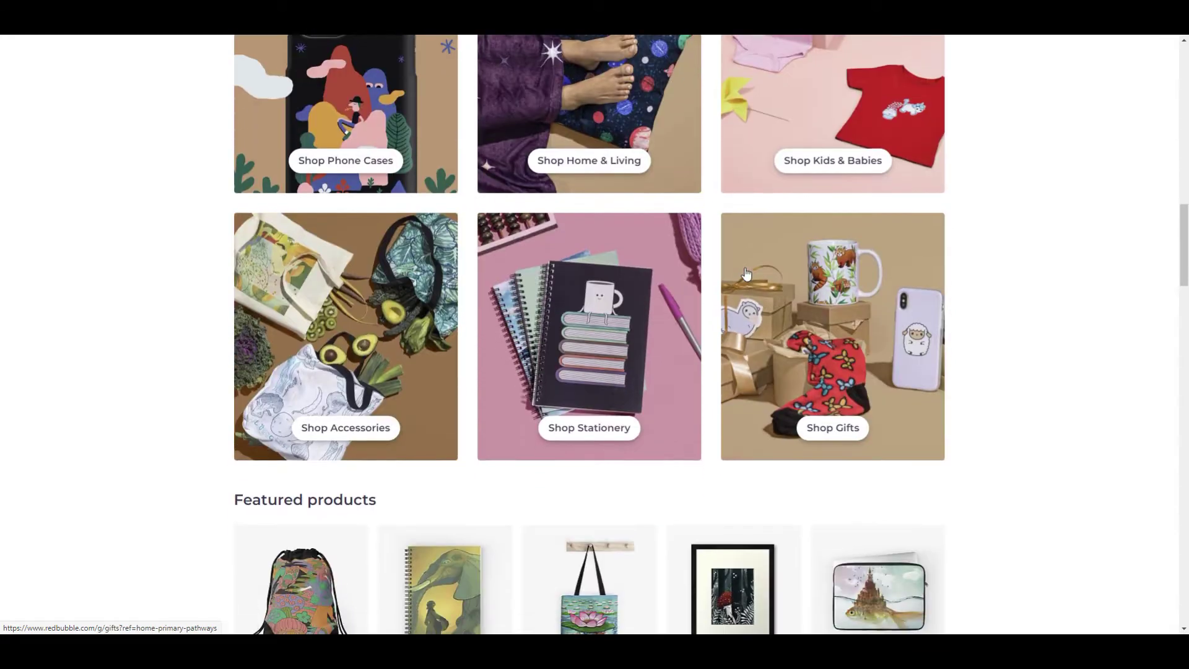
{"action": "scroll", "coordinate": [746, 274], "scroll_direction": "down", "scroll_amount": 1}
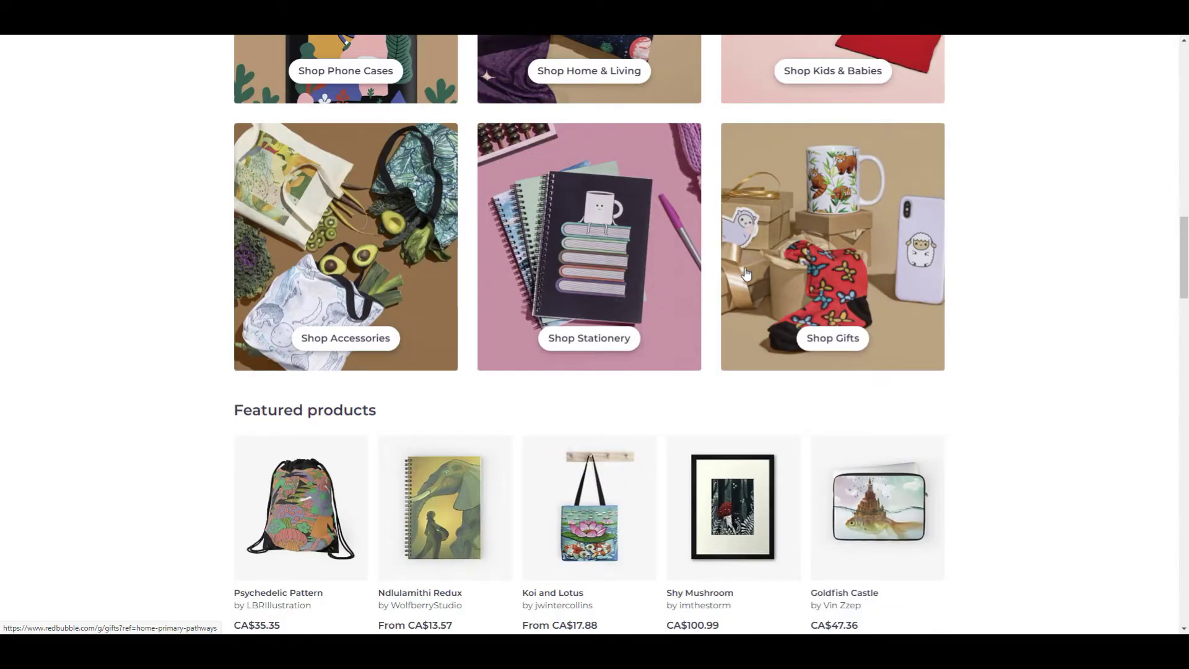
{"action": "scroll", "coordinate": [746, 273], "scroll_direction": "down", "scroll_amount": 1}
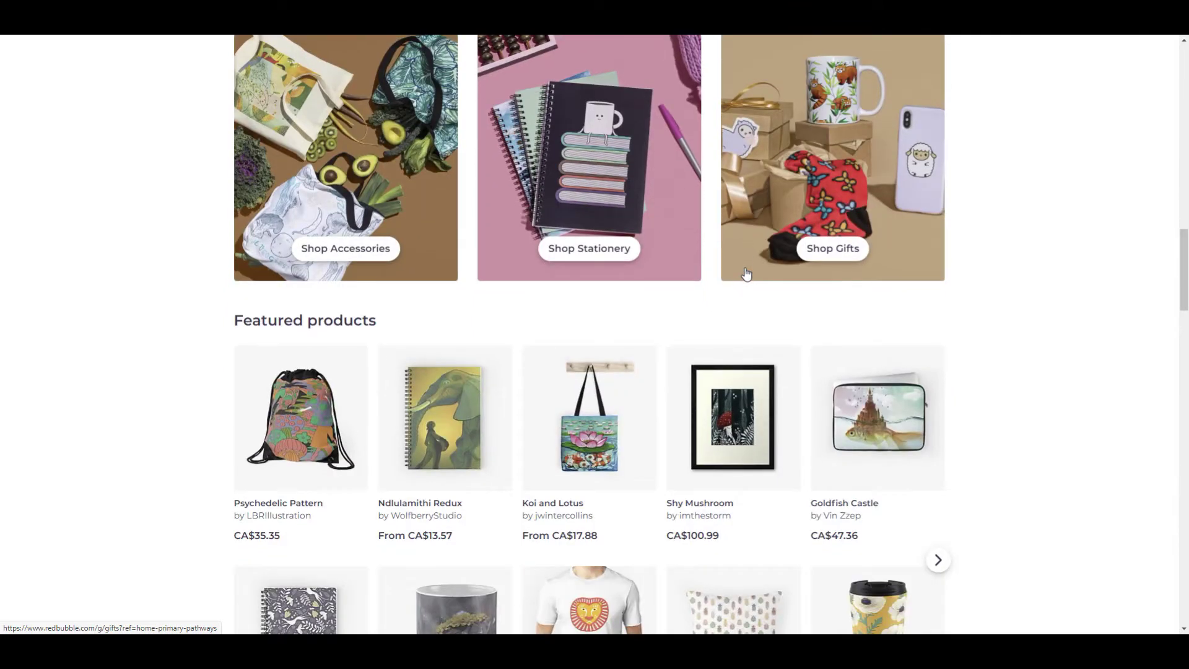
{"action": "scroll", "coordinate": [746, 274], "scroll_direction": "down", "scroll_amount": 2}
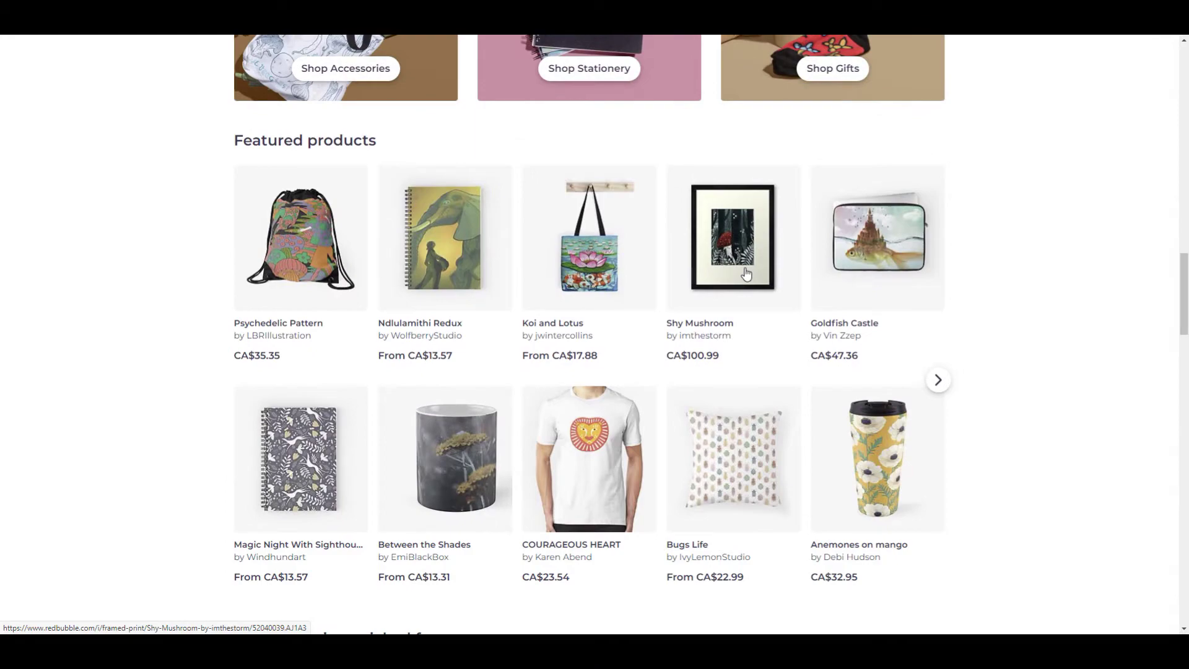
{"action": "scroll", "coordinate": [746, 274], "scroll_direction": "down", "scroll_amount": 2}
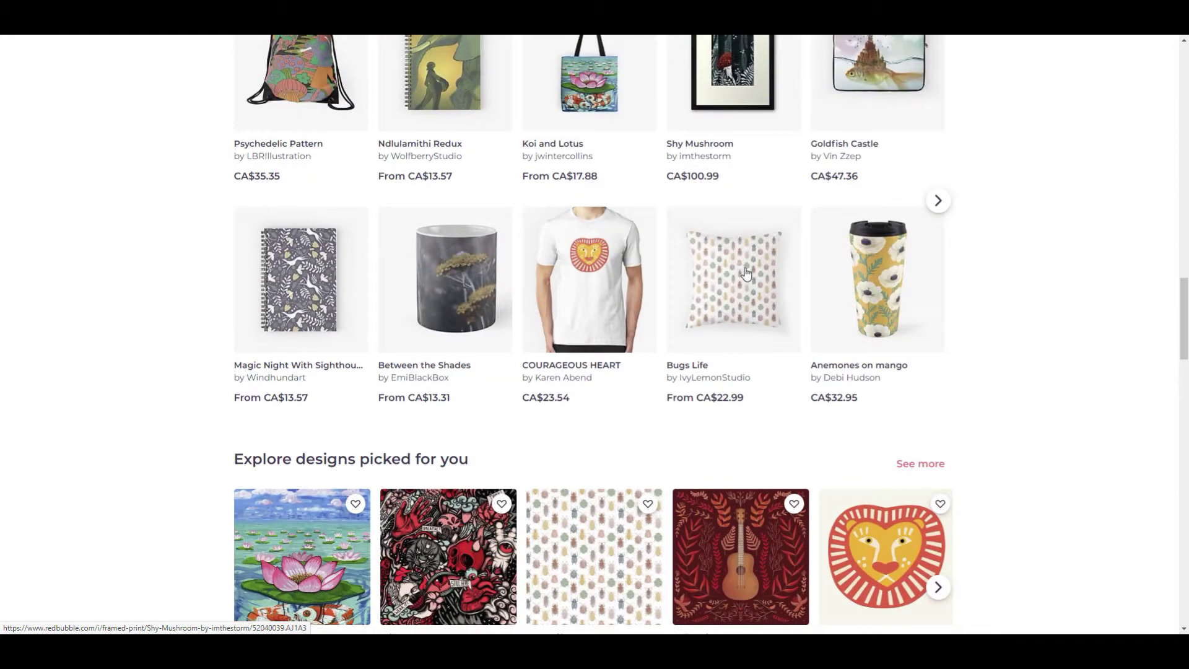
{"action": "scroll", "coordinate": [746, 274], "scroll_direction": "down", "scroll_amount": 1}
{"action": "scroll", "coordinate": [746, 274], "scroll_direction": "down", "scroll_amount": 1}
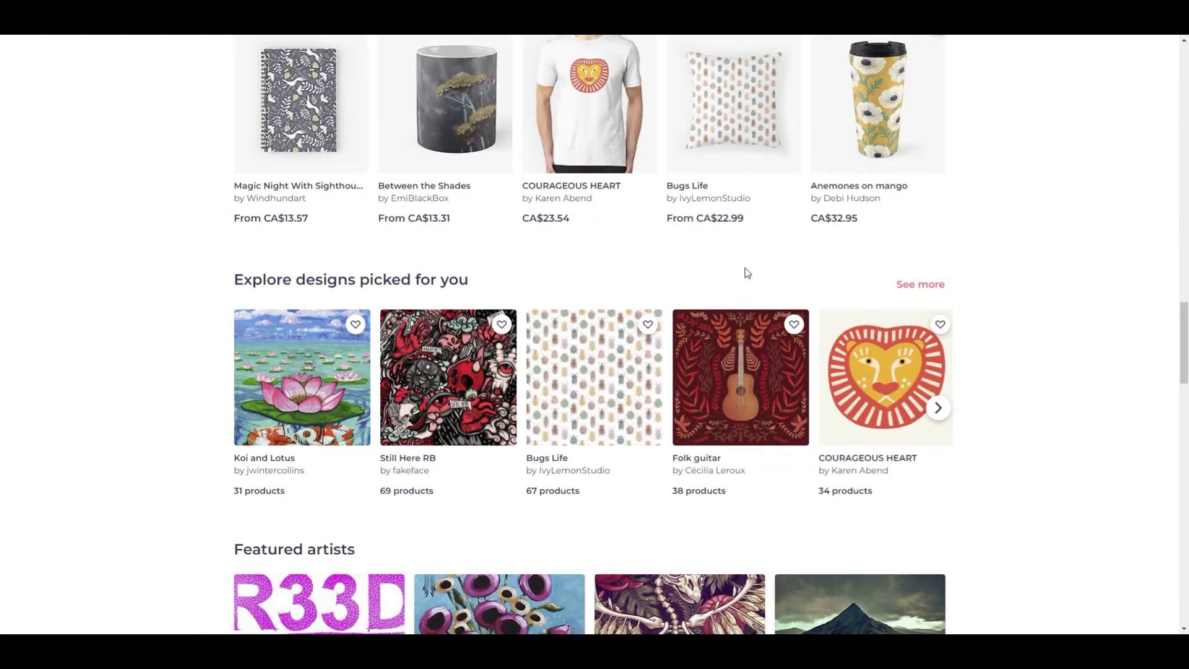
{"action": "scroll", "coordinate": [746, 273], "scroll_direction": "down", "scroll_amount": 1}
{"action": "scroll", "coordinate": [746, 274], "scroll_direction": "down", "scroll_amount": 1}
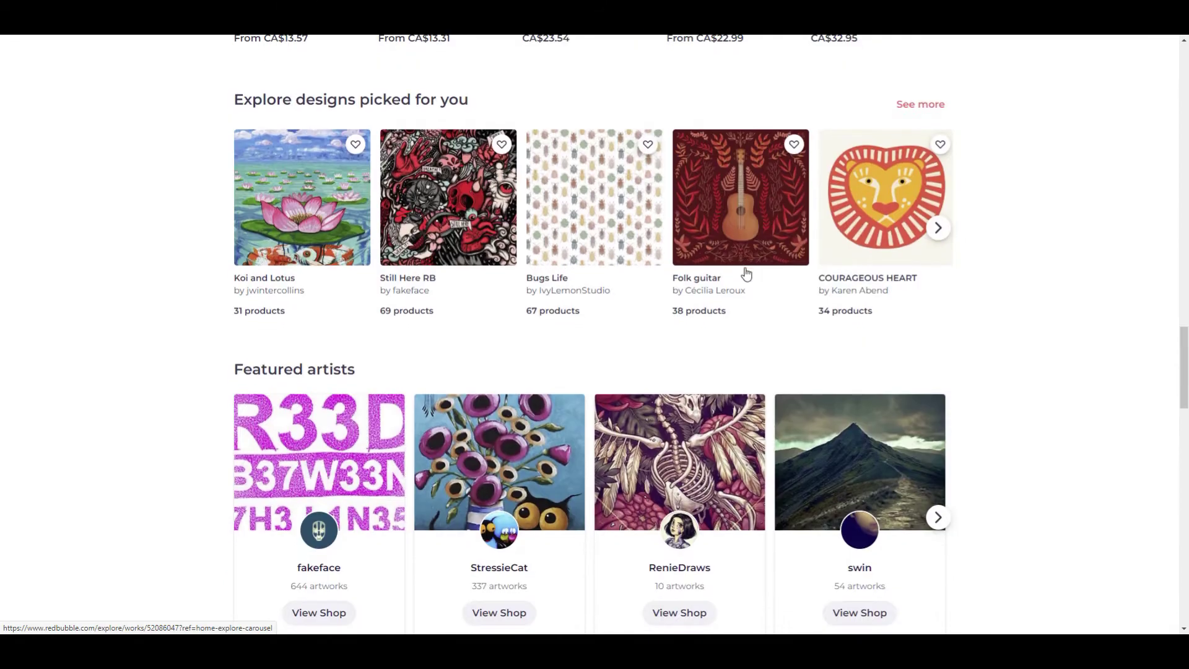
{"action": "scroll", "coordinate": [746, 274], "scroll_direction": "down", "scroll_amount": 1}
{"action": "scroll", "coordinate": [747, 273], "scroll_direction": "down", "scroll_amount": 1}
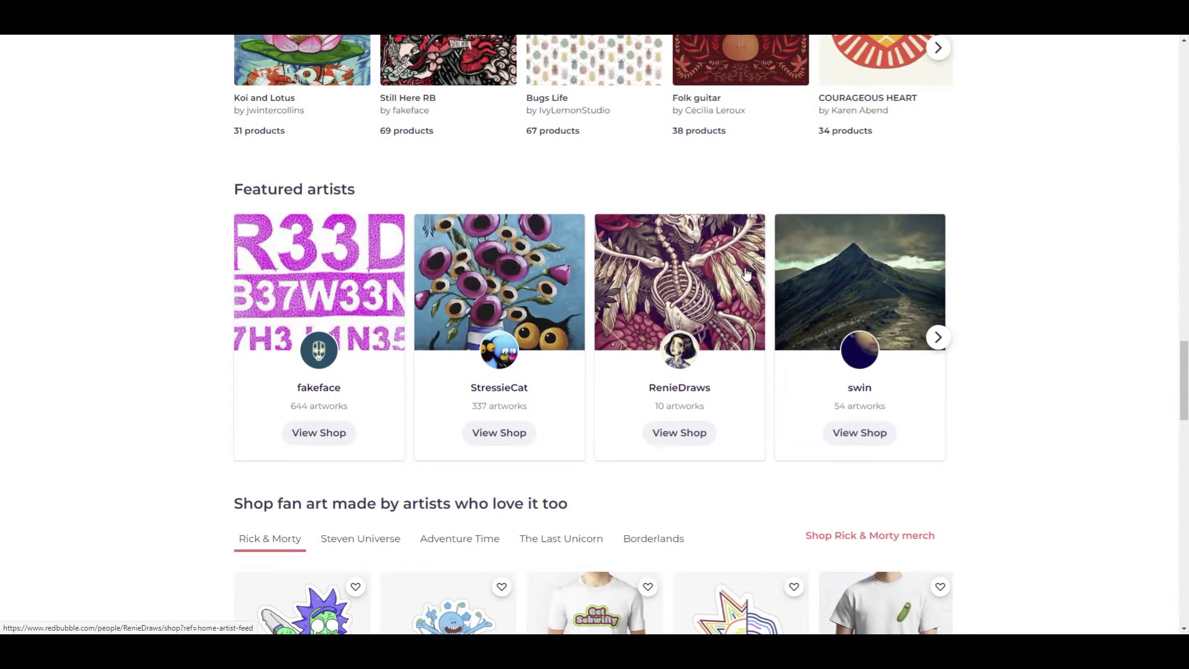
{"action": "scroll", "coordinate": [746, 274], "scroll_direction": "down", "scroll_amount": 1}
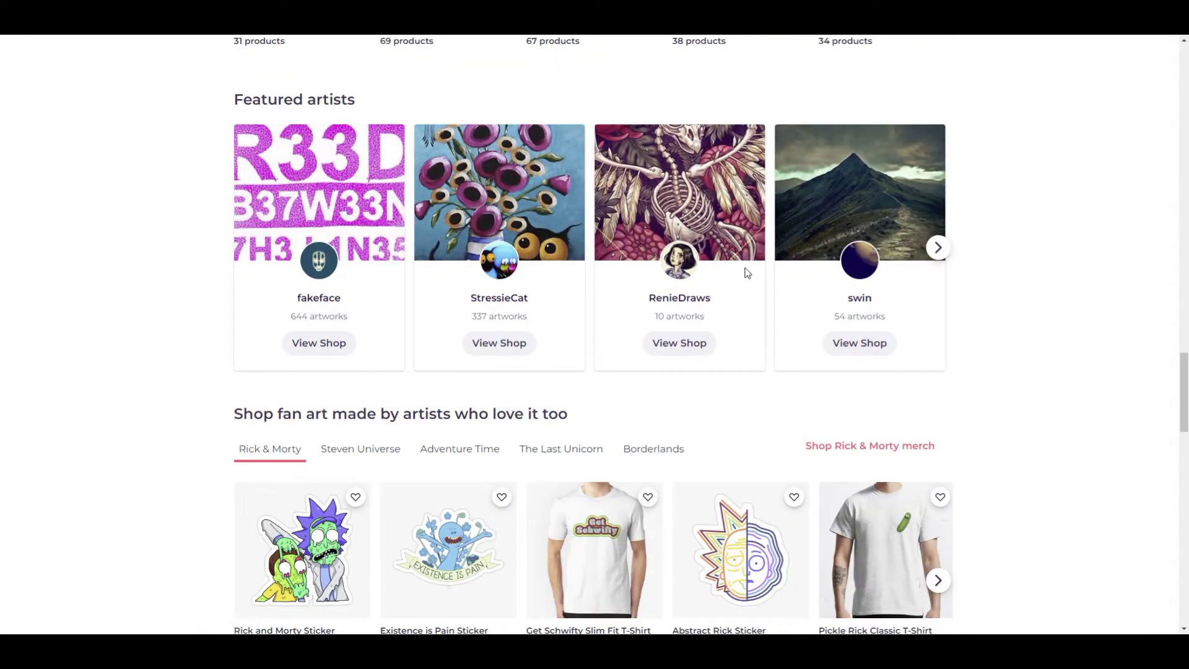
{"action": "scroll", "coordinate": [747, 273], "scroll_direction": "down", "scroll_amount": 3}
{"action": "scroll", "coordinate": [747, 273], "scroll_direction": "down", "scroll_amount": 1}
{"action": "scroll", "coordinate": [747, 273], "scroll_direction": "down", "scroll_amount": 2}
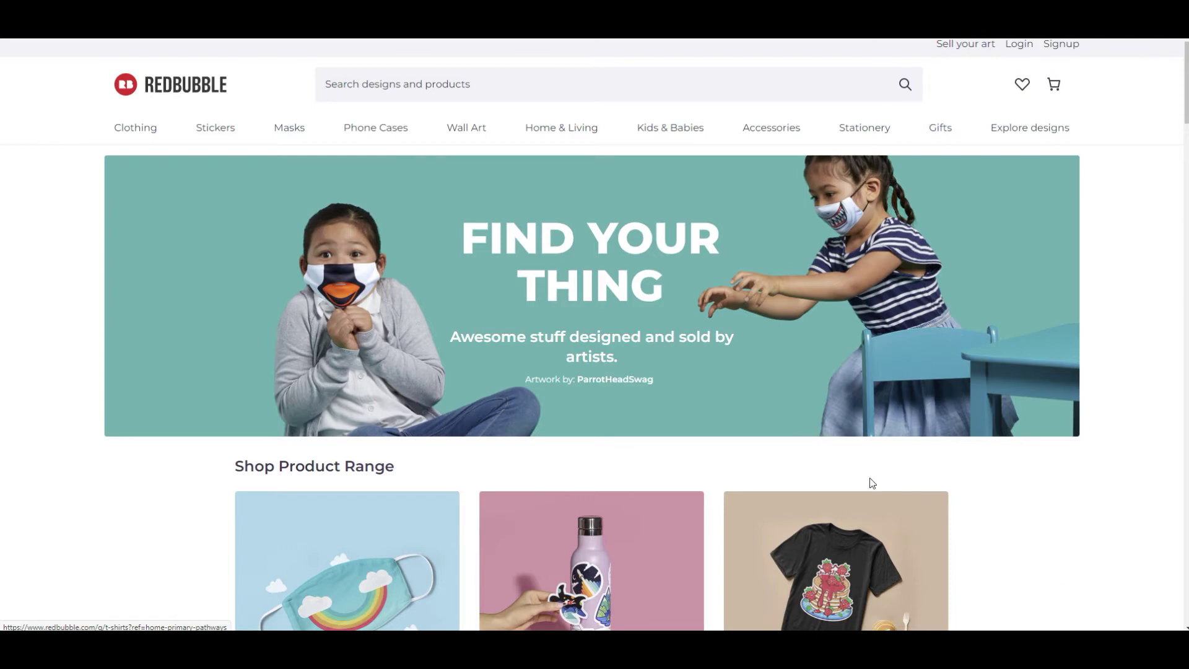
- Go to the Face Masks category and open the CA$17.38 Suspicious Cats Mask product page
{"action": "scroll", "coordinate": [658, 366], "scroll_direction": "down", "scroll_amount": 4}
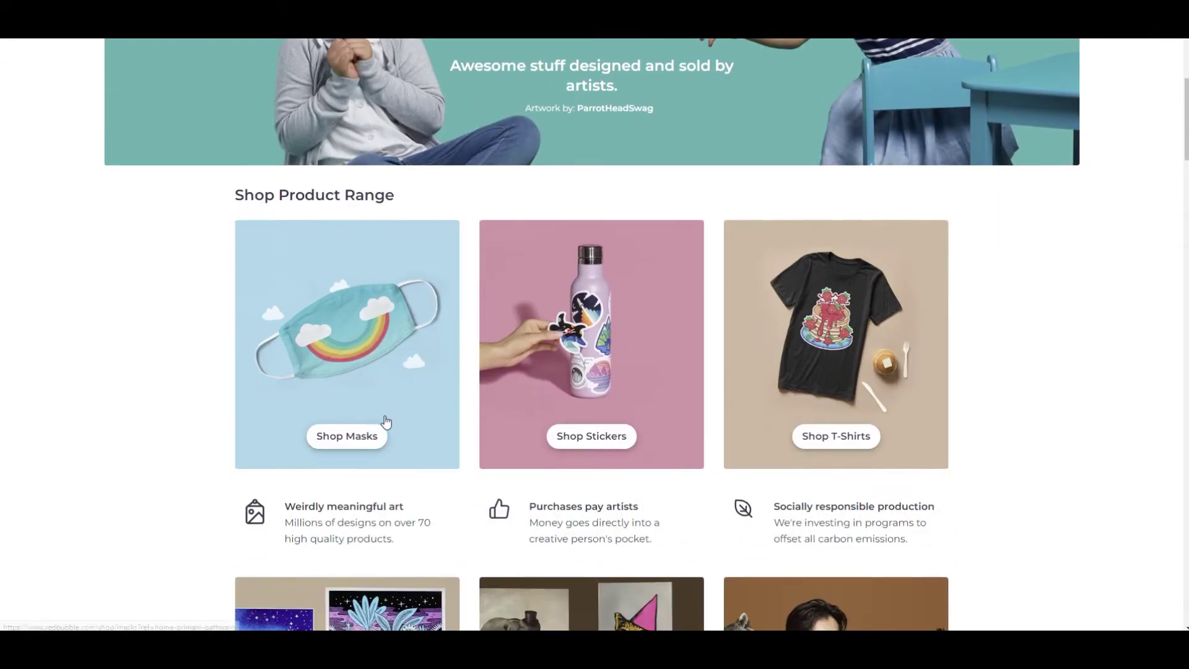
{"action": "left_click", "coordinate": [385, 421]}
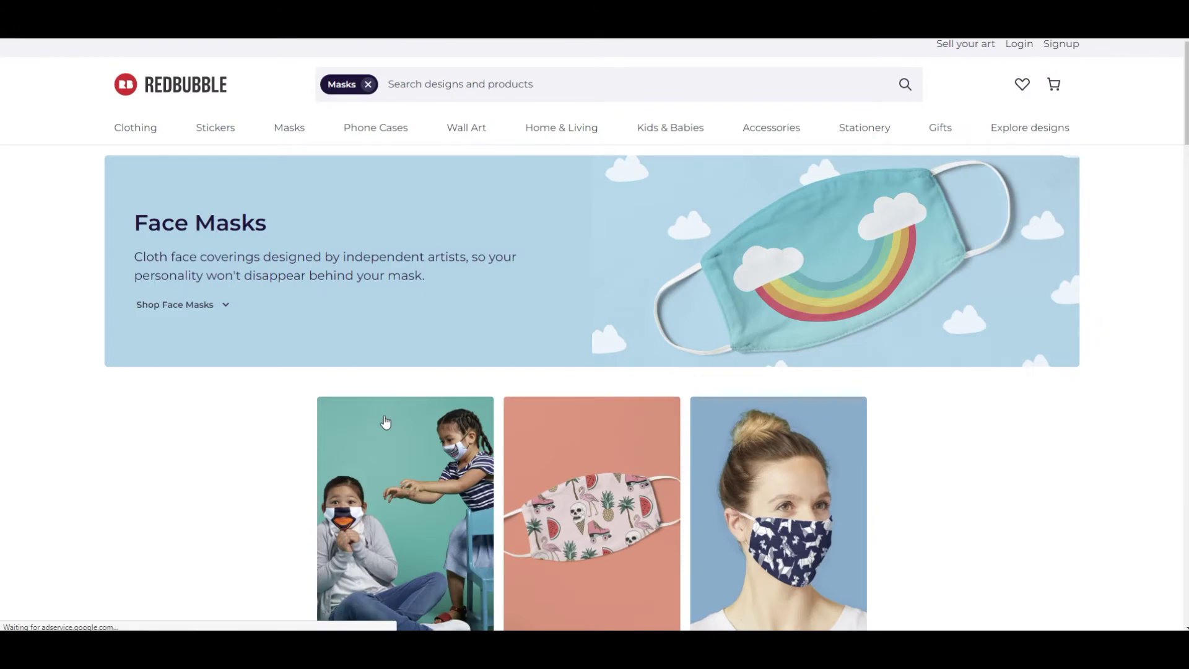
{"action": "scroll", "coordinate": [396, 394], "scroll_direction": "down", "scroll_amount": 5}
{"action": "scroll", "coordinate": [398, 398], "scroll_direction": "down", "scroll_amount": 5}
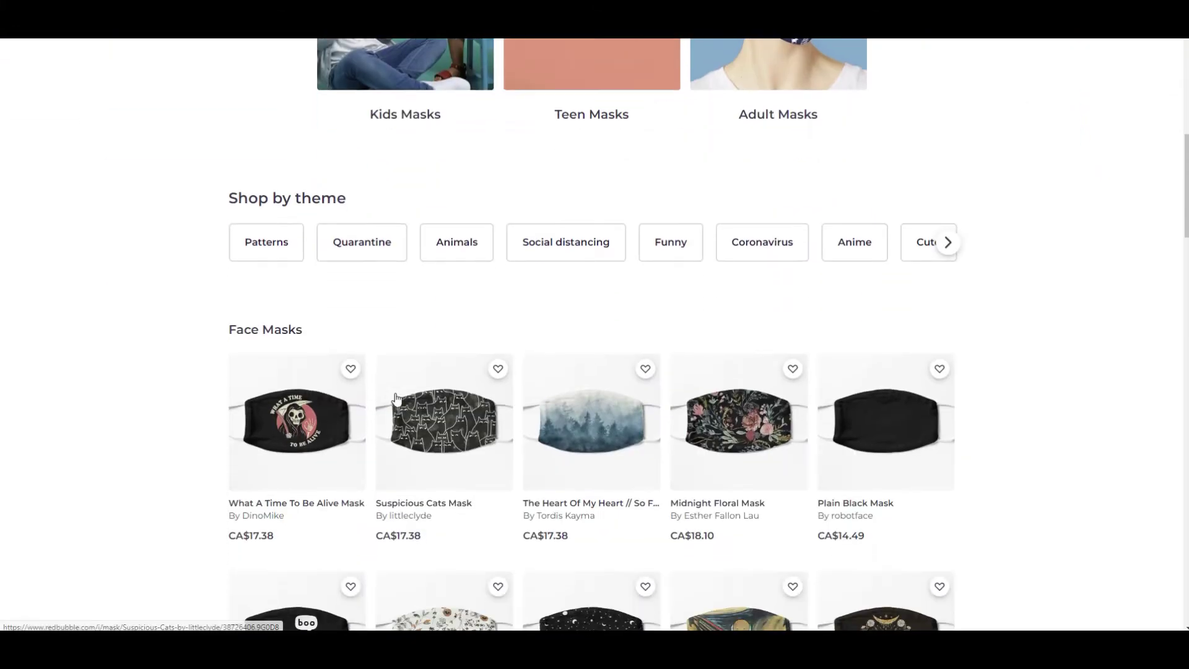
{"action": "left_click", "coordinate": [446, 253]}
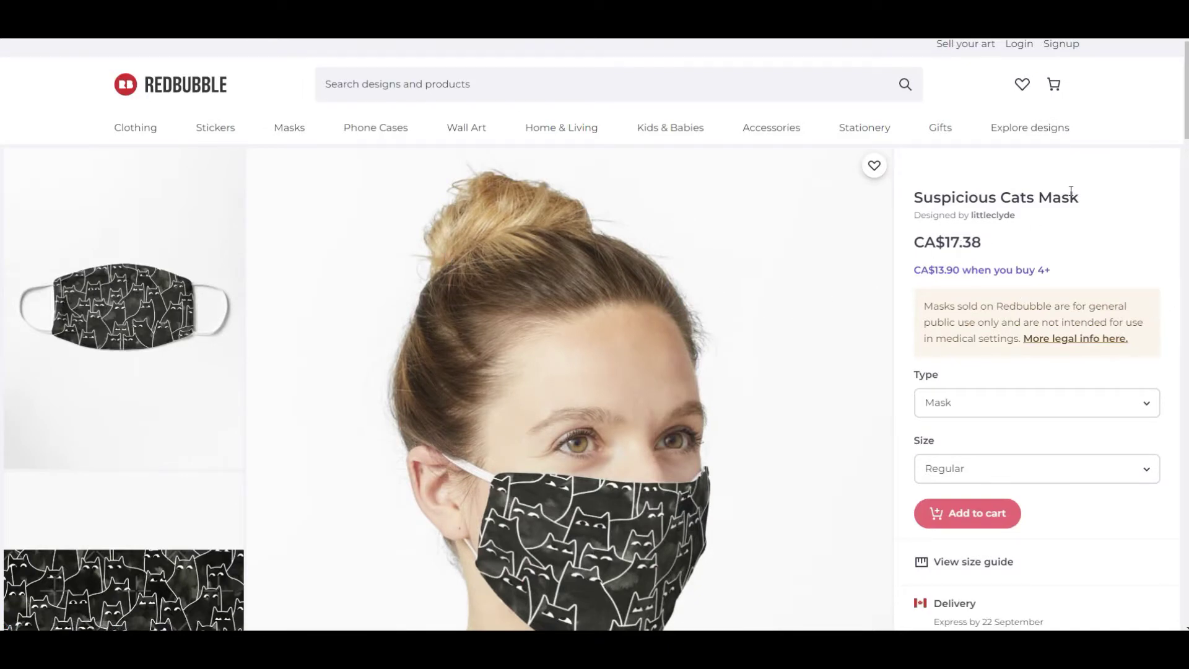
- Open Edge Developer Tools beside the Suspicious Cats Mask product page
{"action": "left_click", "coordinate": [1164, 36]}
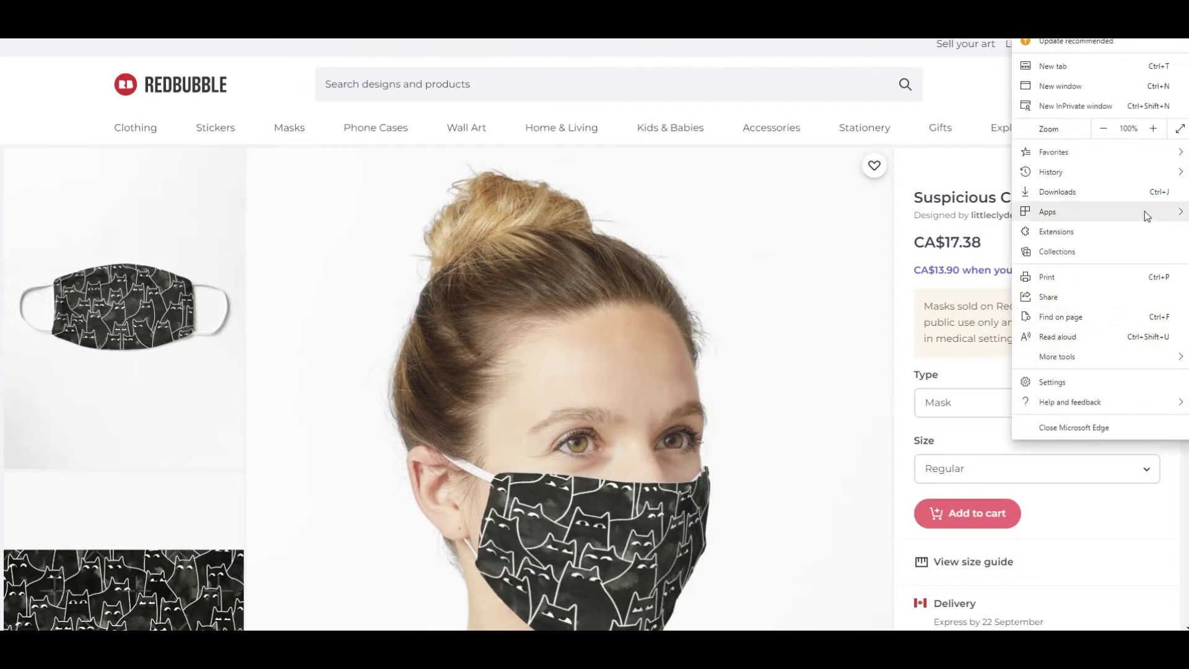
{"action": "mouse_move", "coordinate": [1072, 356]}
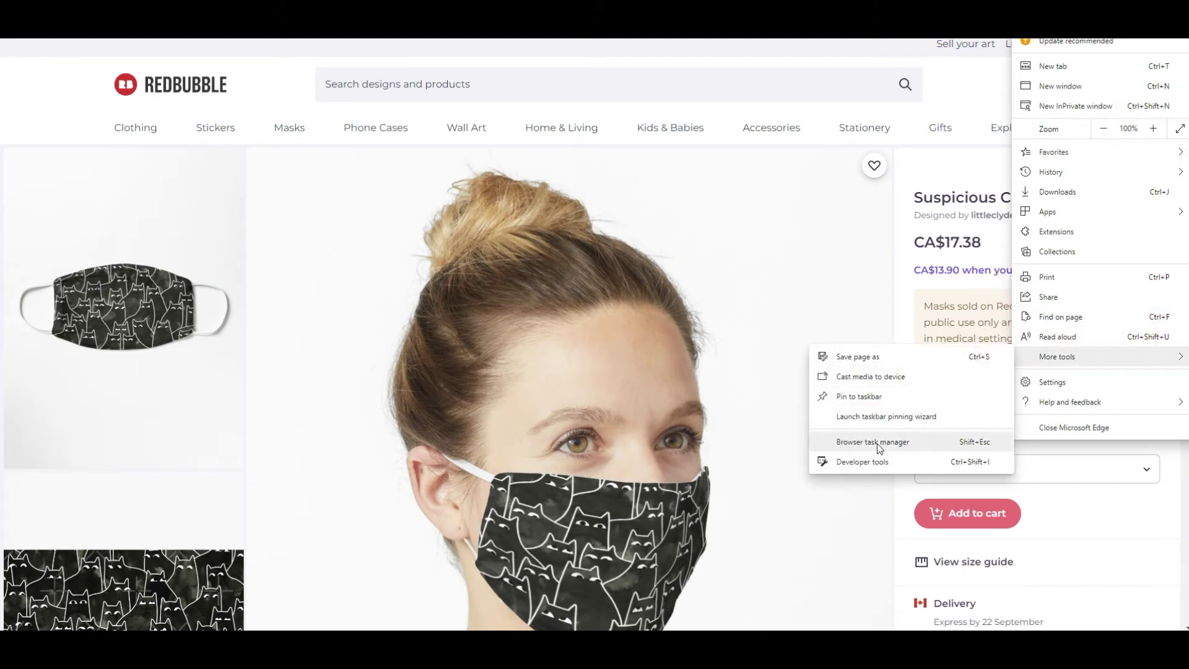
{"action": "left_click", "coordinate": [875, 462]}
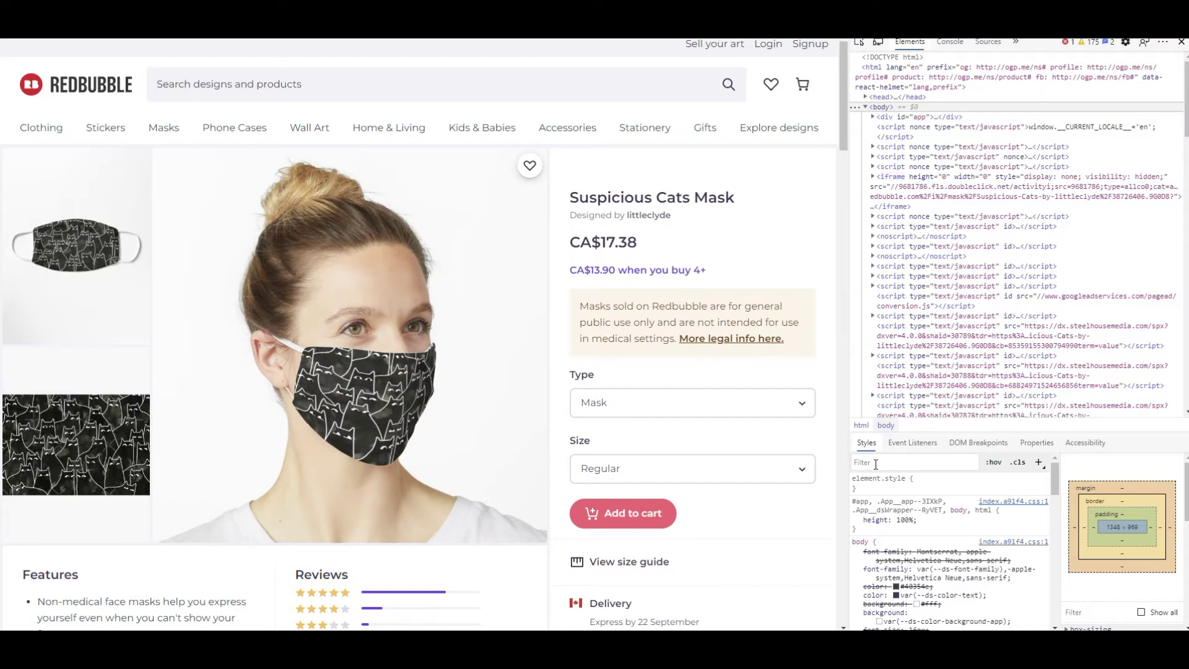
- Search the page source for 'tags', step to the matches, then clear the search term
{"action": "key", "text": "ctrl+f"}
{"action": "type", "text": "tags"}
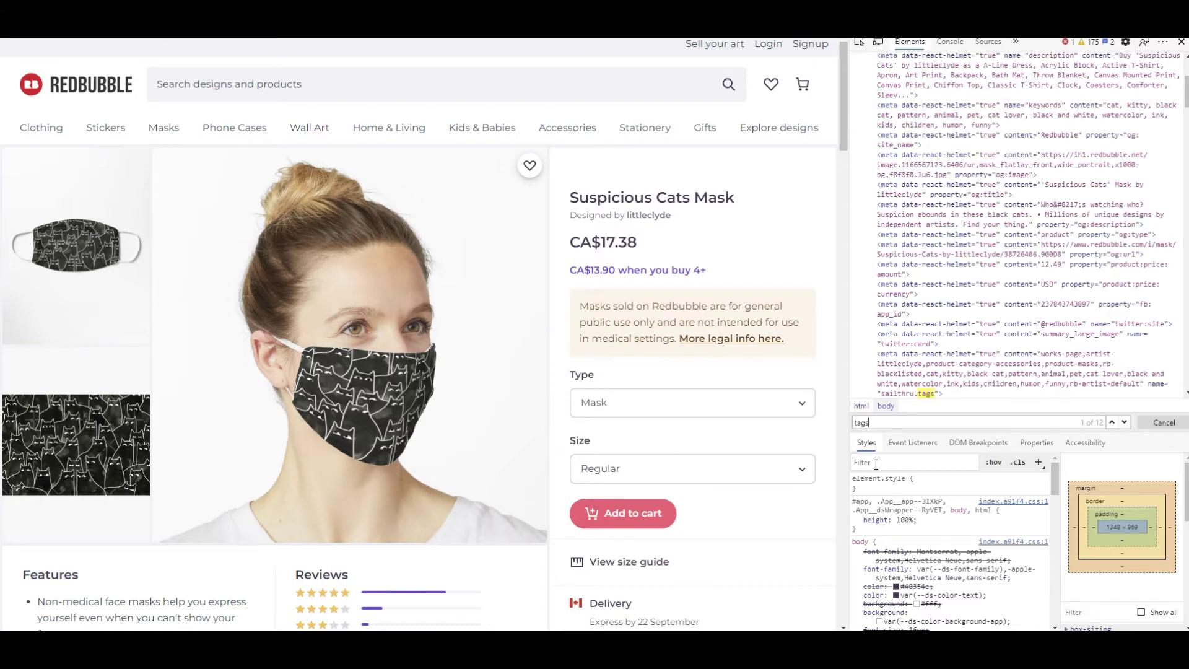
{"action": "key", "text": "Return"}
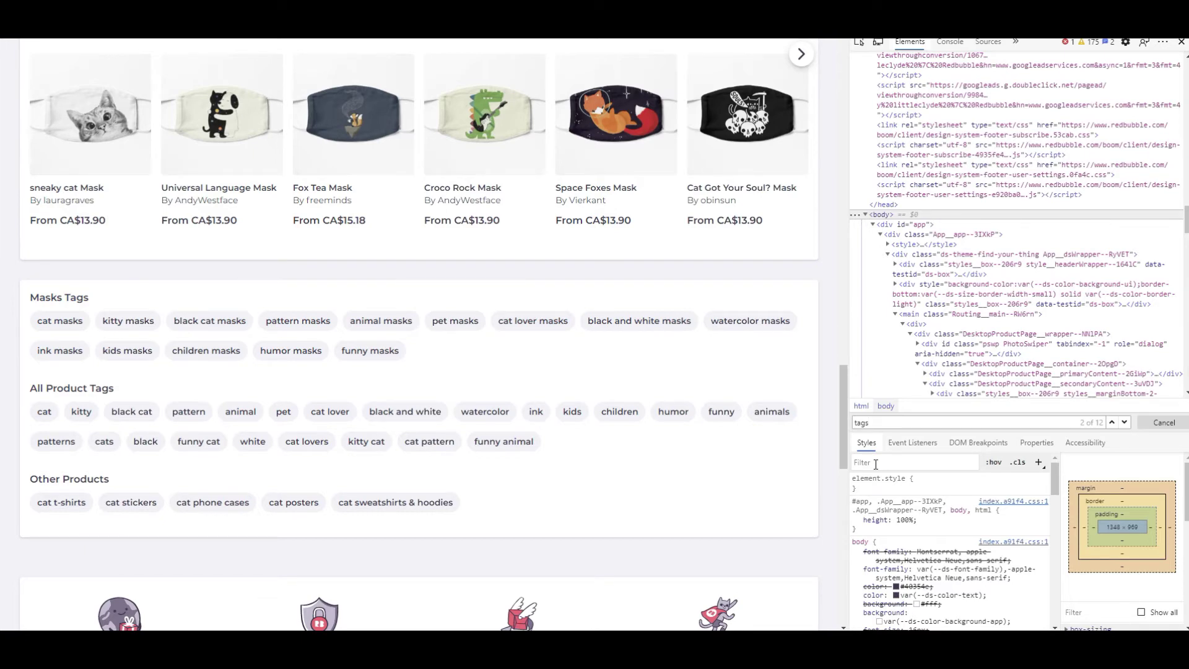
{"action": "key", "text": "ctrl+r"}
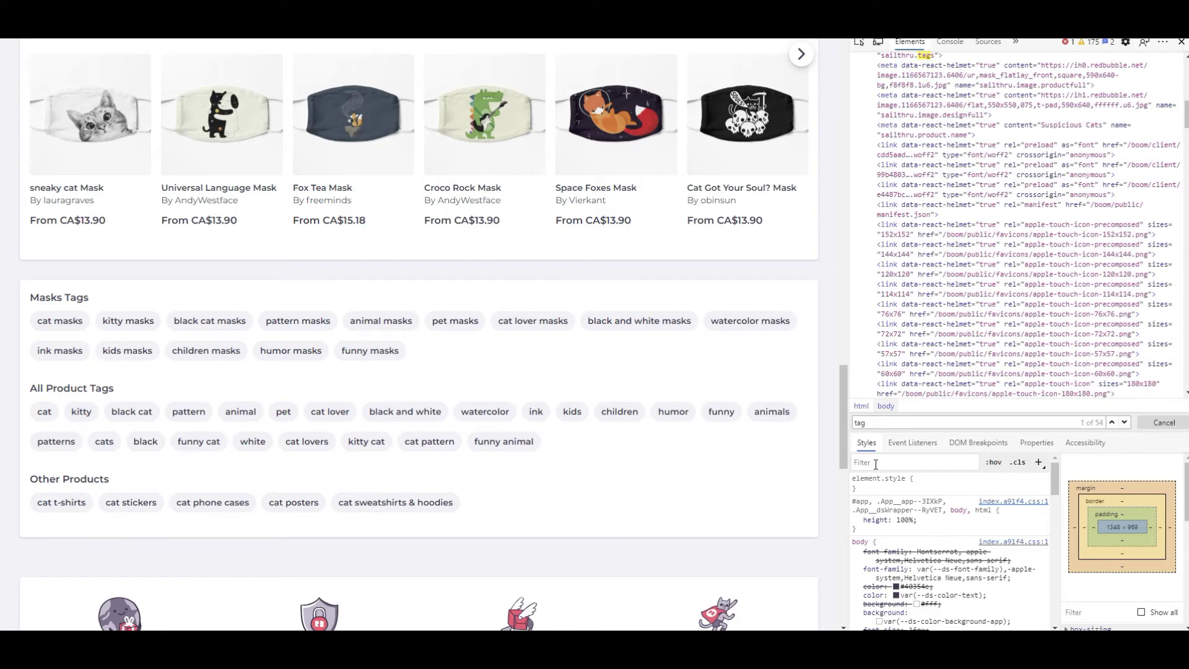
{"action": "type", "text": "tags"}
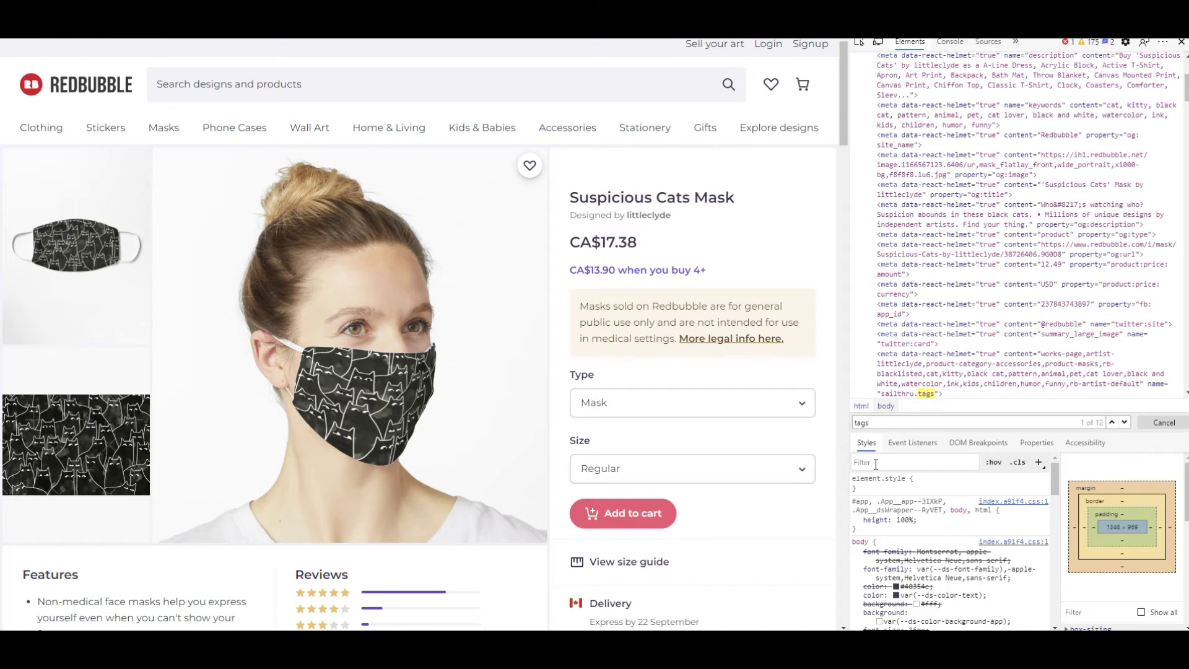
{"action": "key", "text": "BackSpace"}
{"action": "key", "text": "BackSpace"}
{"action": "key", "text": "BackSpace"}
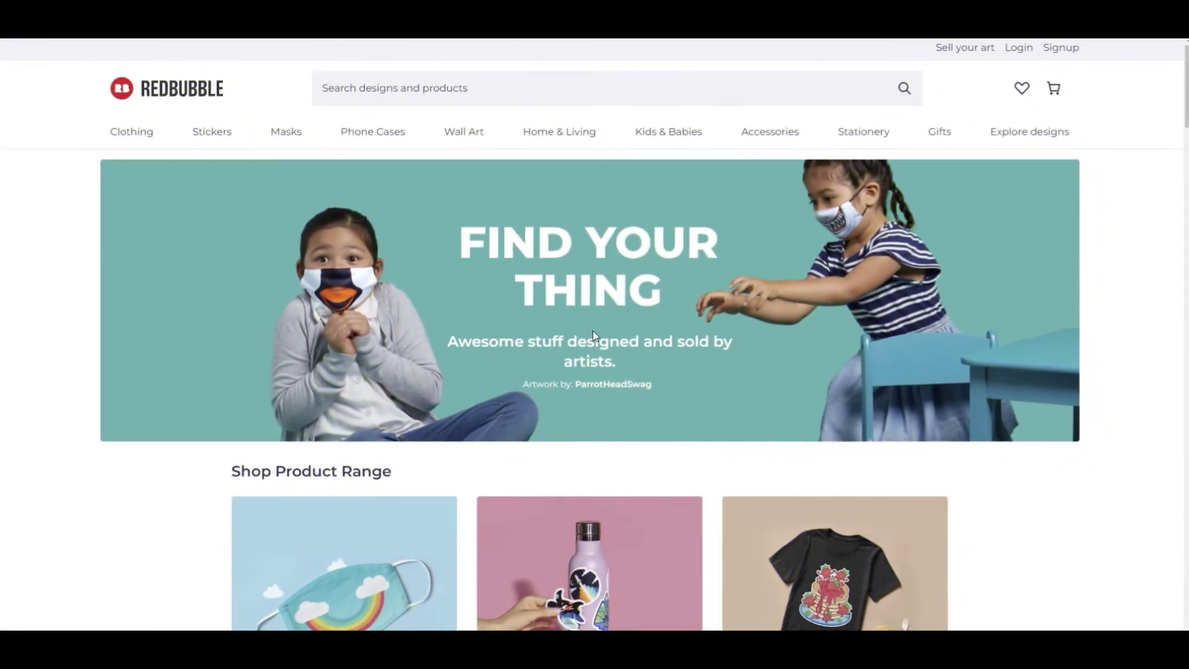
- Open the CA$17.38 Orange Flower Pattern Mask product page from the face masks section, then Edge's More tools menu
{"action": "scroll", "coordinate": [280, 374], "scroll_direction": "down", "scroll_amount": 7}
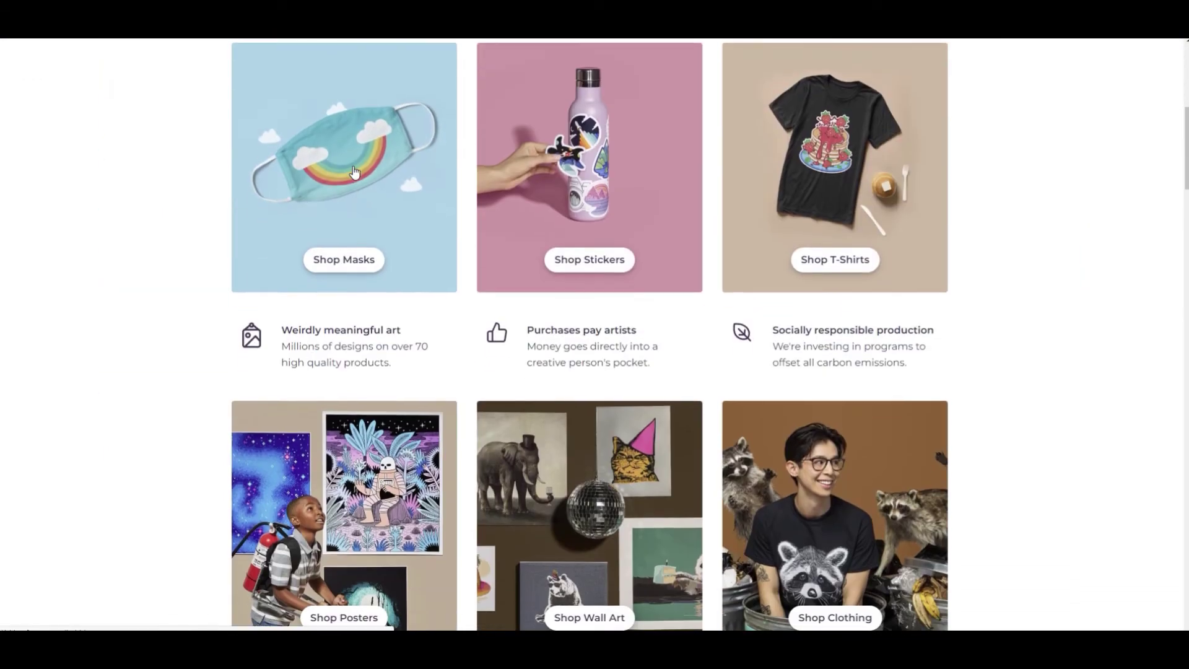
{"action": "left_click", "coordinate": [355, 172]}
{"action": "scroll", "coordinate": [396, 219], "scroll_direction": "down", "scroll_amount": 4}
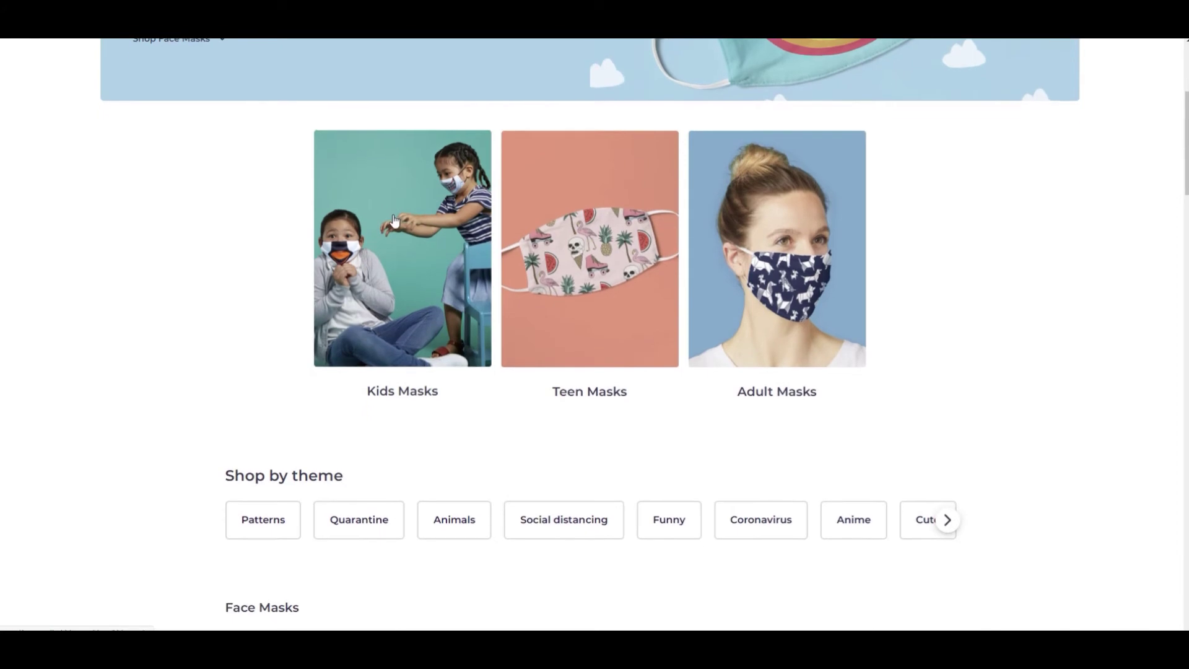
{"action": "scroll", "coordinate": [394, 220], "scroll_direction": "down", "scroll_amount": 10}
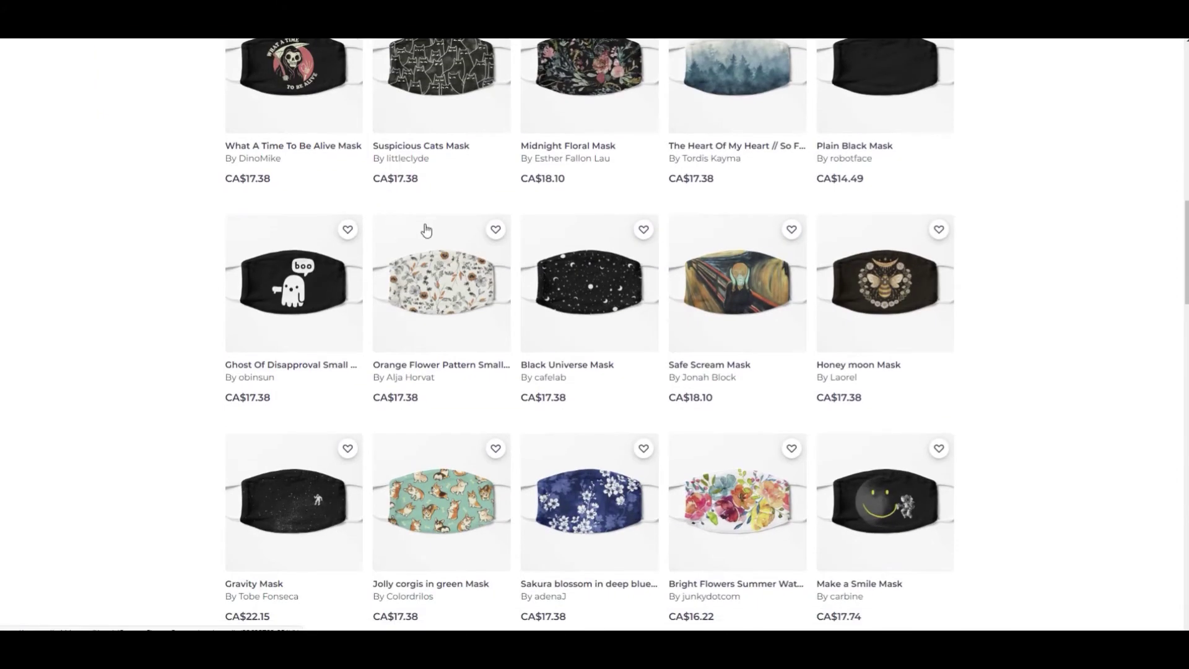
{"action": "left_click", "coordinate": [446, 286]}
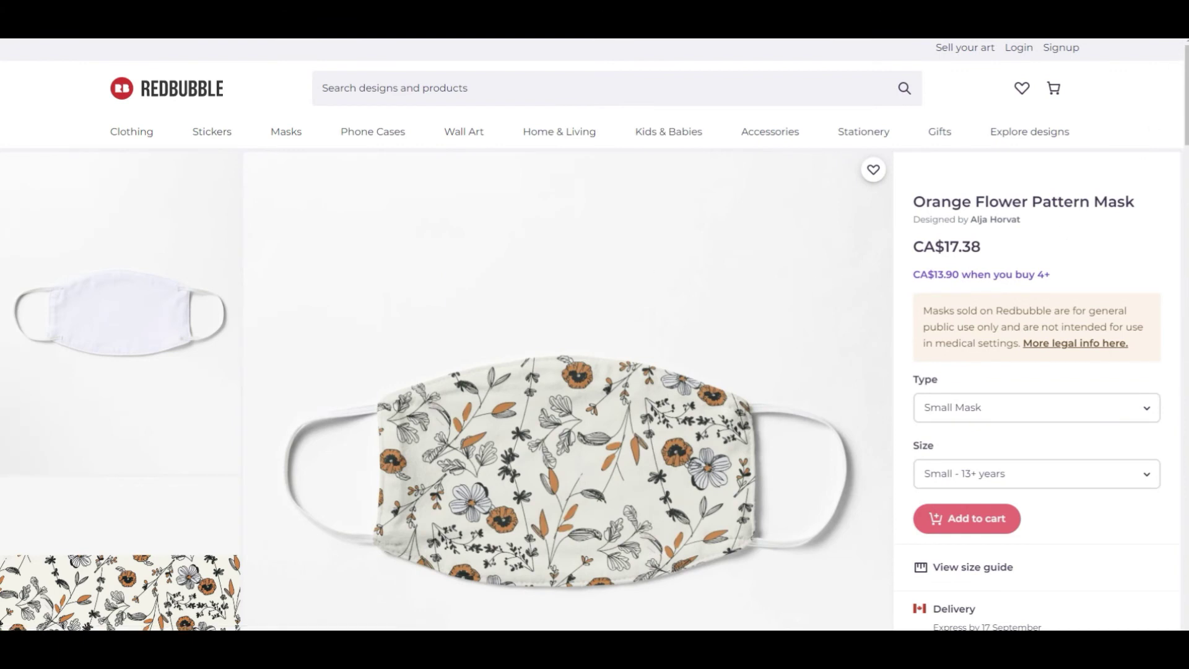
{"action": "key", "text": "alt+f"}
{"action": "mouse_move", "coordinate": [1089, 366]}
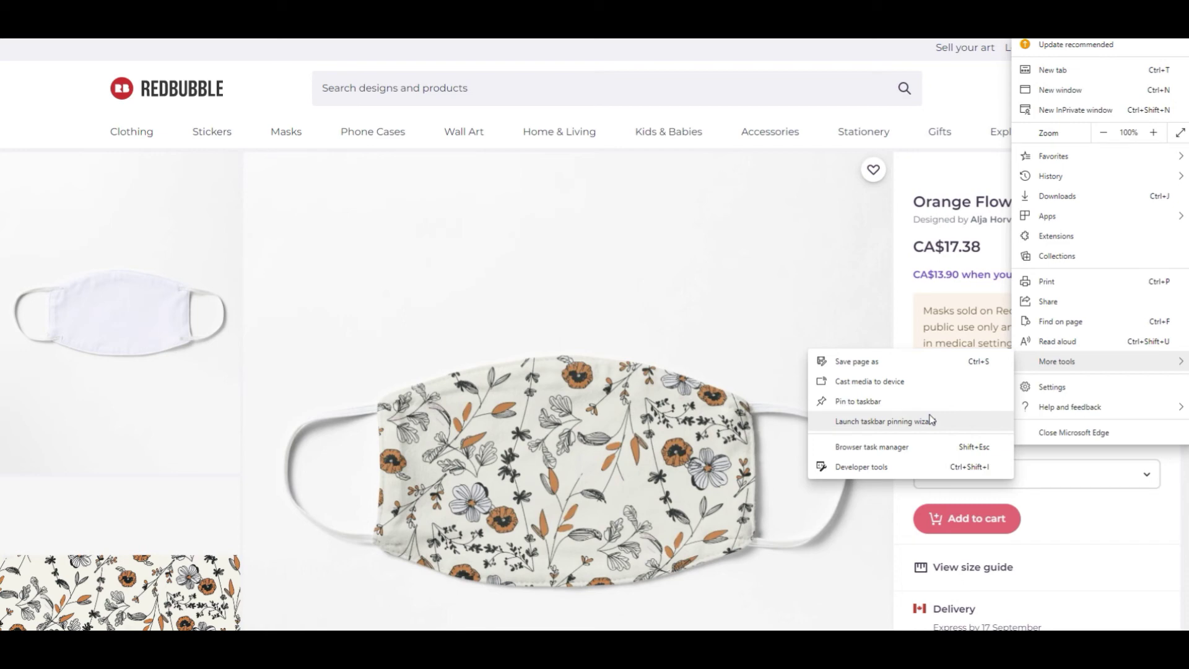
- Open Developer Tools beside the Orange Flower Pattern Mask page and filter styles by 'tags', finding no matches
{"action": "left_click", "coordinate": [890, 462]}
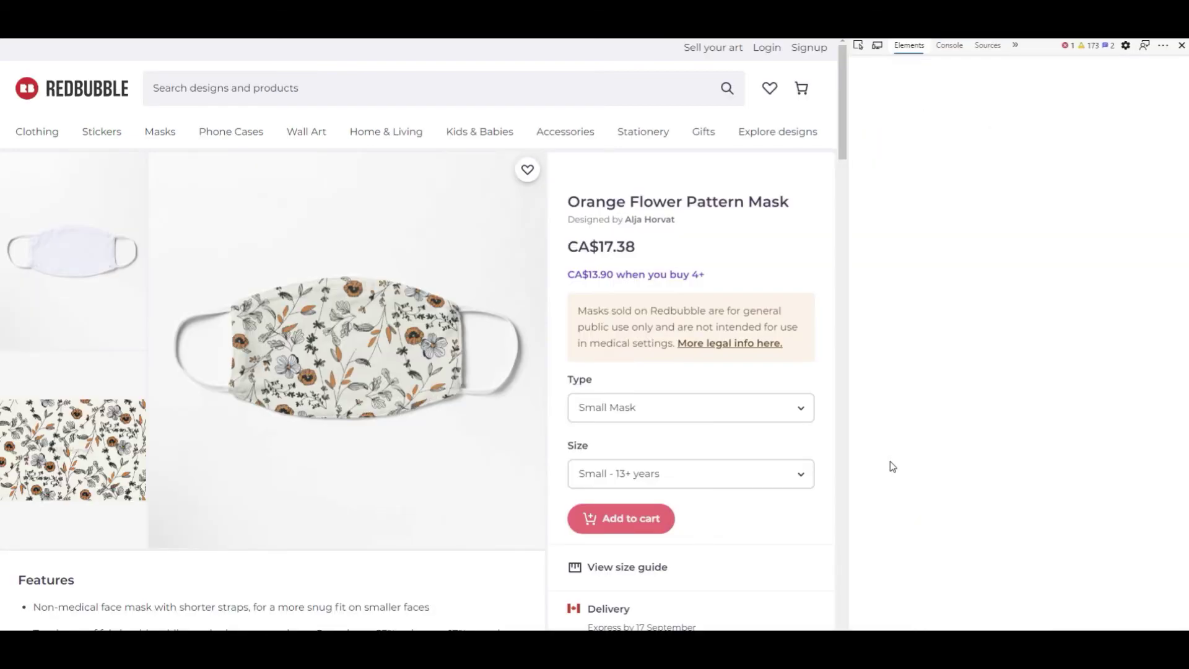
{"action": "left_click", "coordinate": [891, 469]}
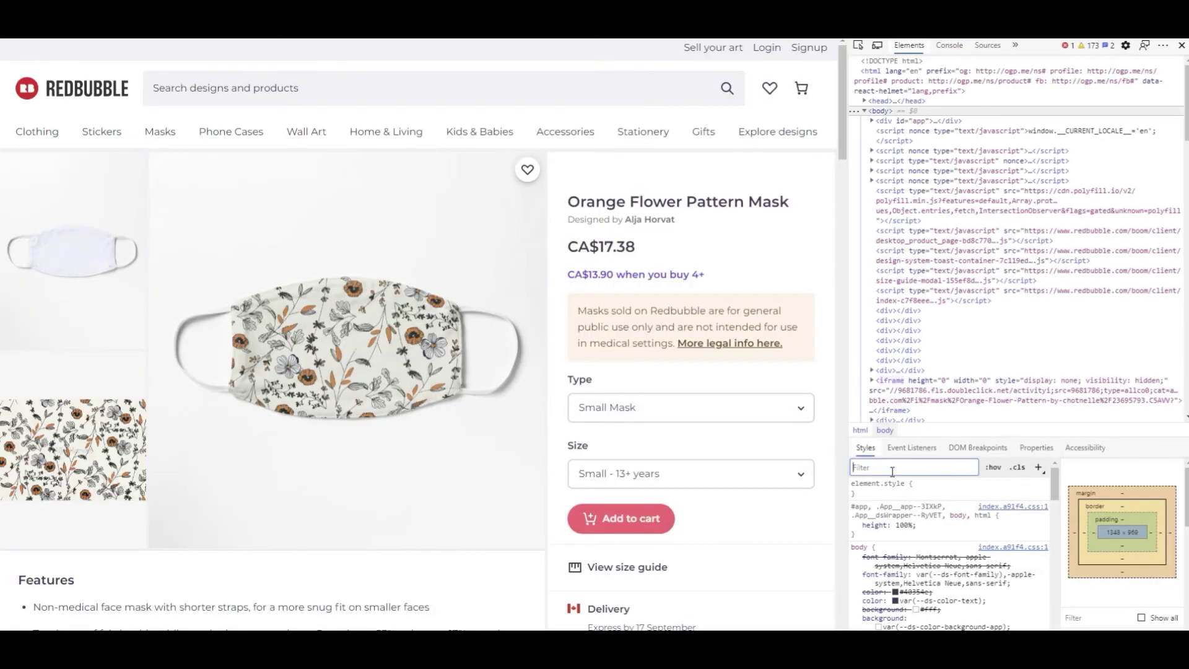
{"action": "type", "text": "tags"}
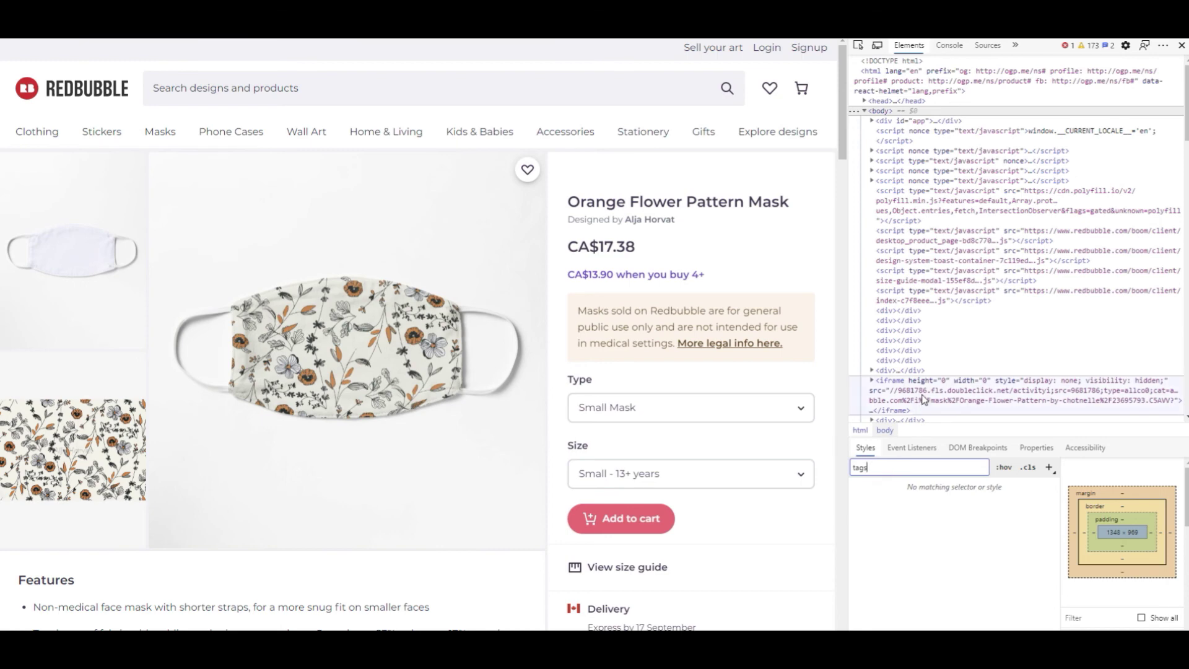
{"action": "scroll", "coordinate": [956, 384], "scroll_direction": "down", "scroll_amount": 2}
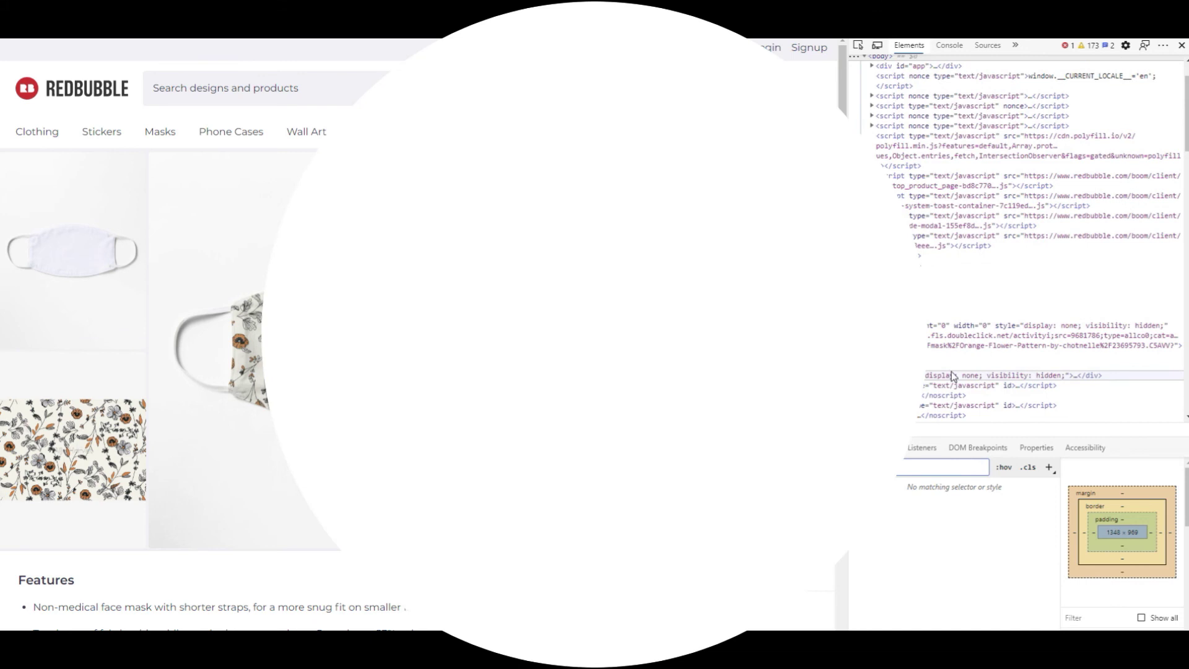